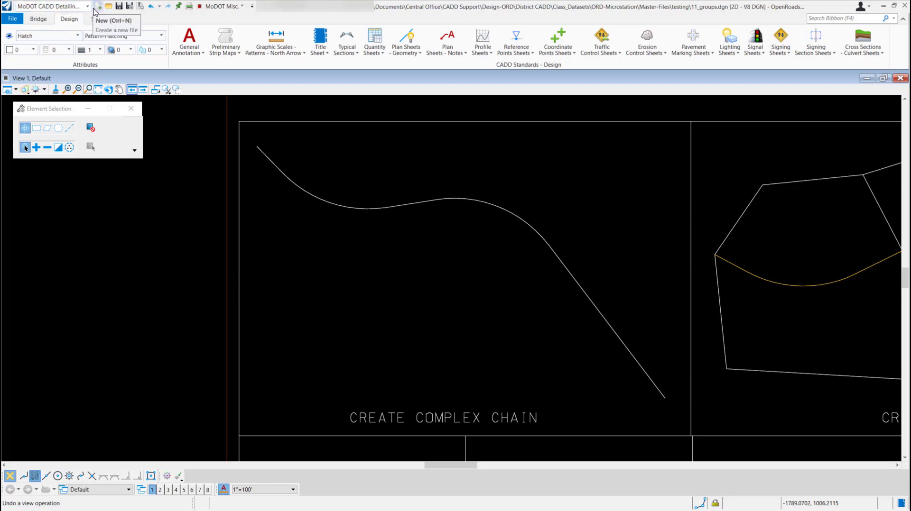
Switch the workflow to Drawing and show its Home tools.
left_click(87, 6)
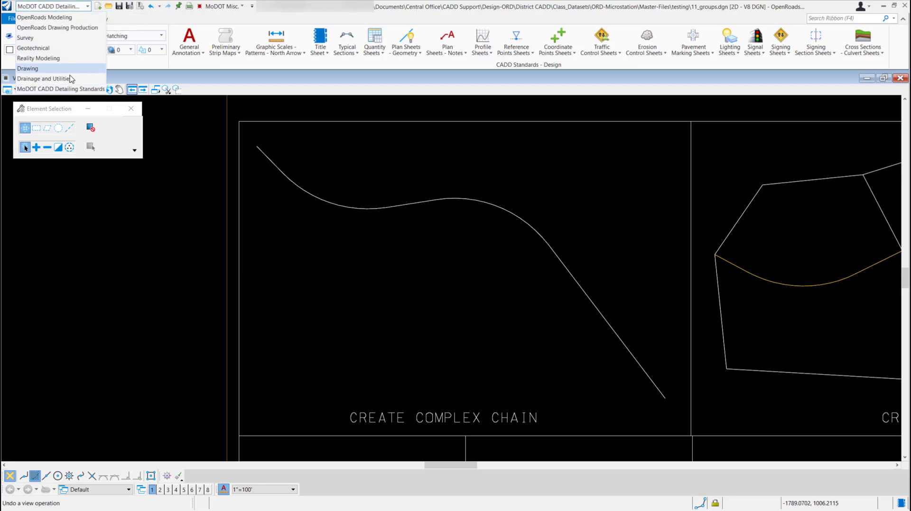
left_click(27, 69)
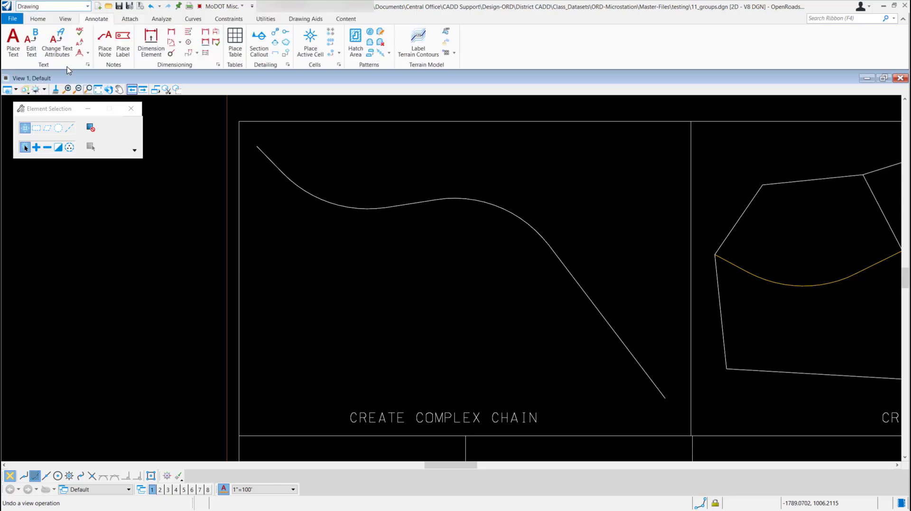
left_click(37, 19)
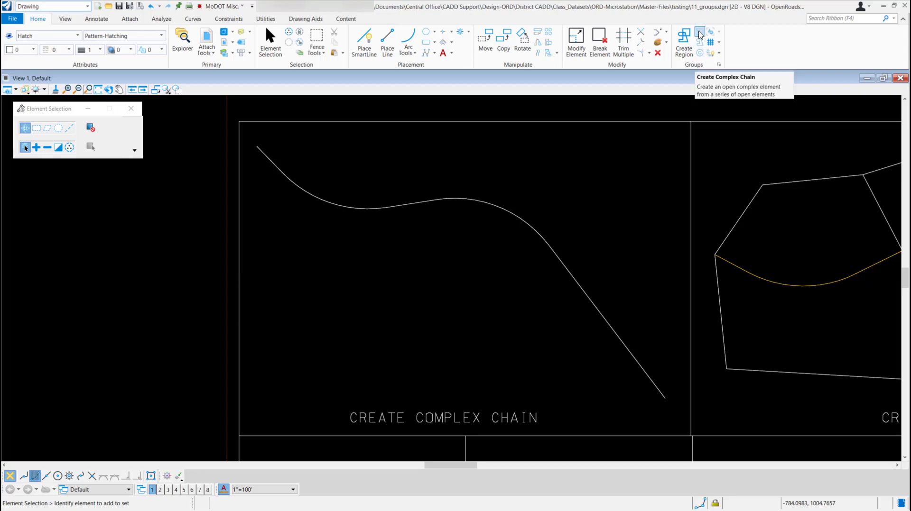
Create a complex chain with the Manual method from the connected lines and arcs above the CREATE COMPLEX CHAIN label, and undo it.
left_click(701, 34)
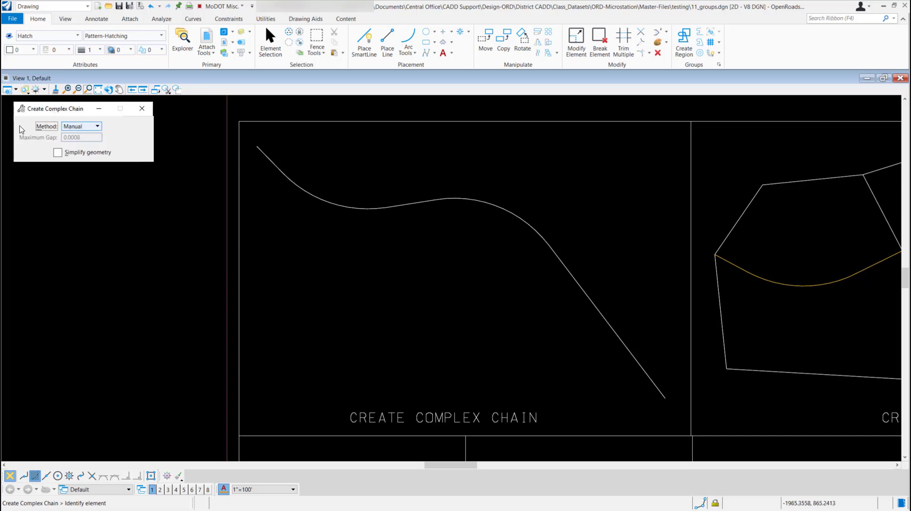
left_click(79, 131)
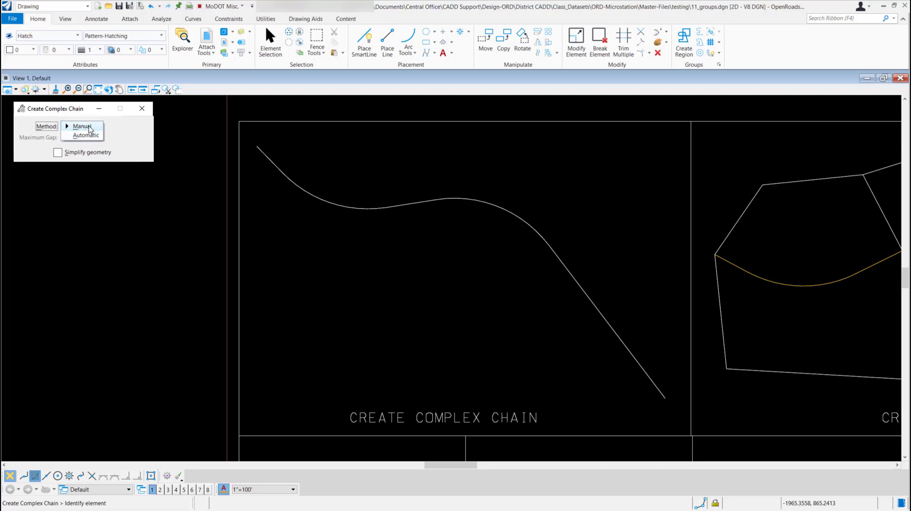
left_click(81, 126)
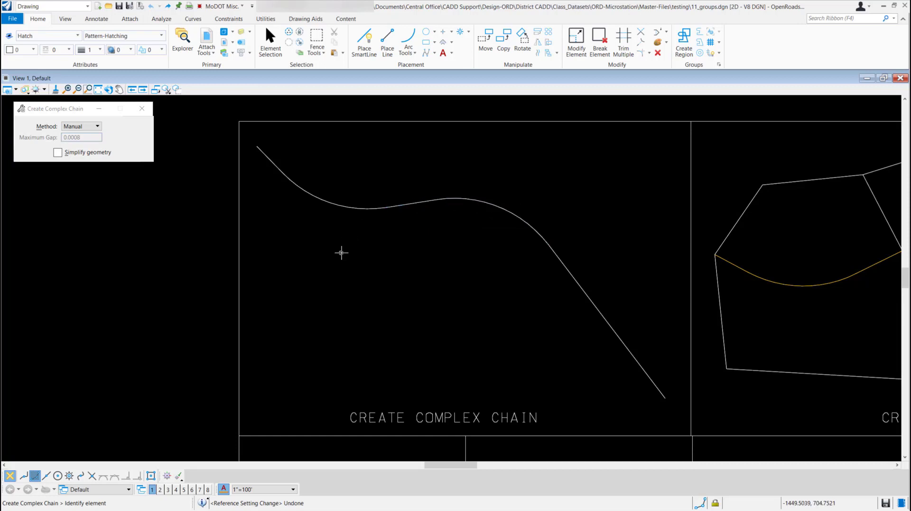
left_click(264, 156)
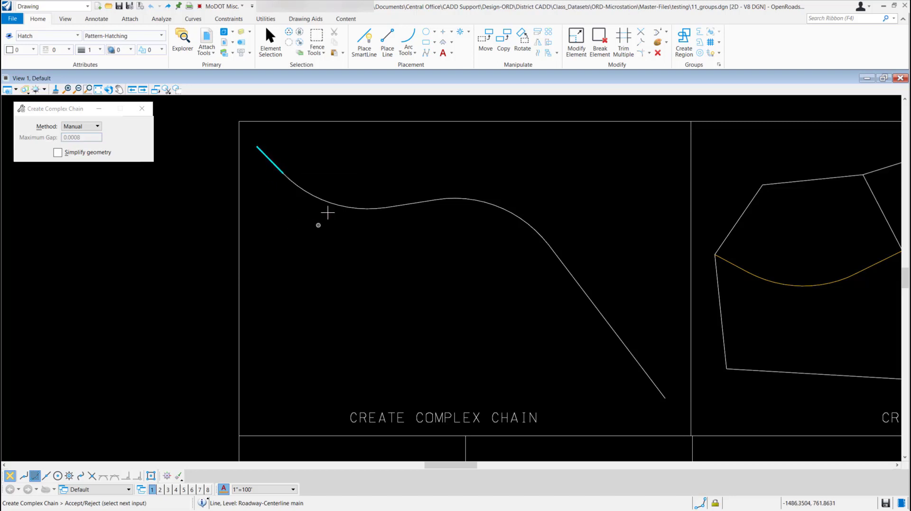
left_click(318, 198)
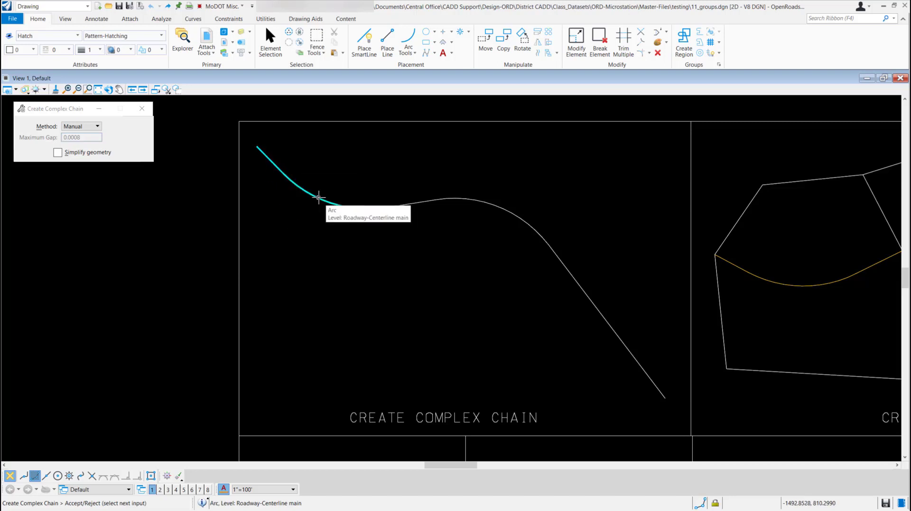
left_click(433, 205)
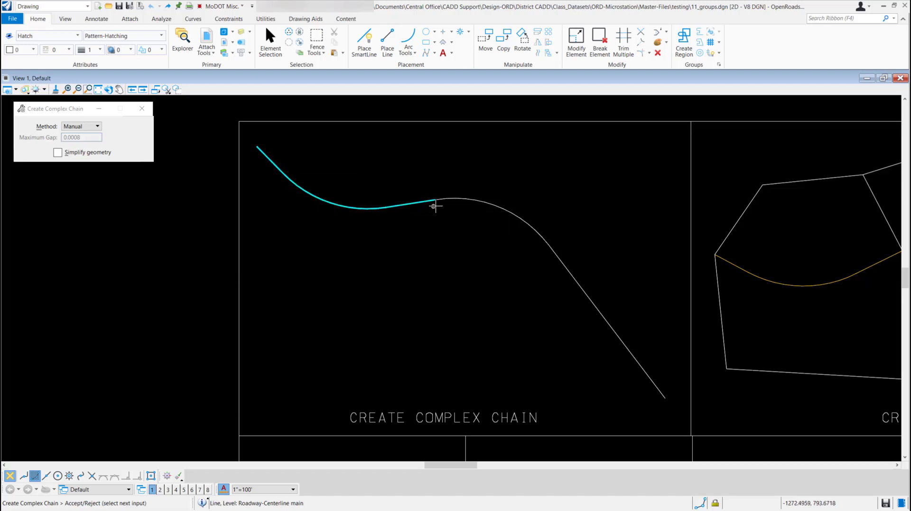
left_click(551, 247)
left_click(557, 250)
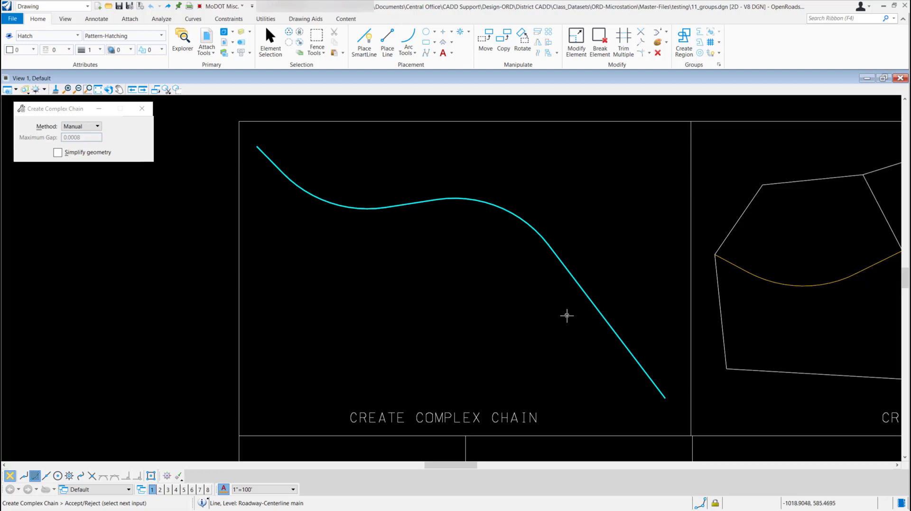
left_click(566, 316)
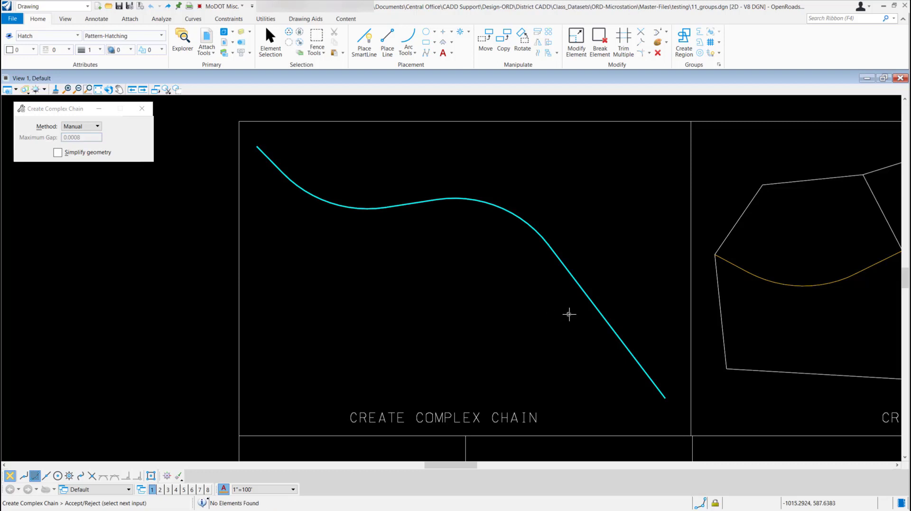
left_click(569, 314)
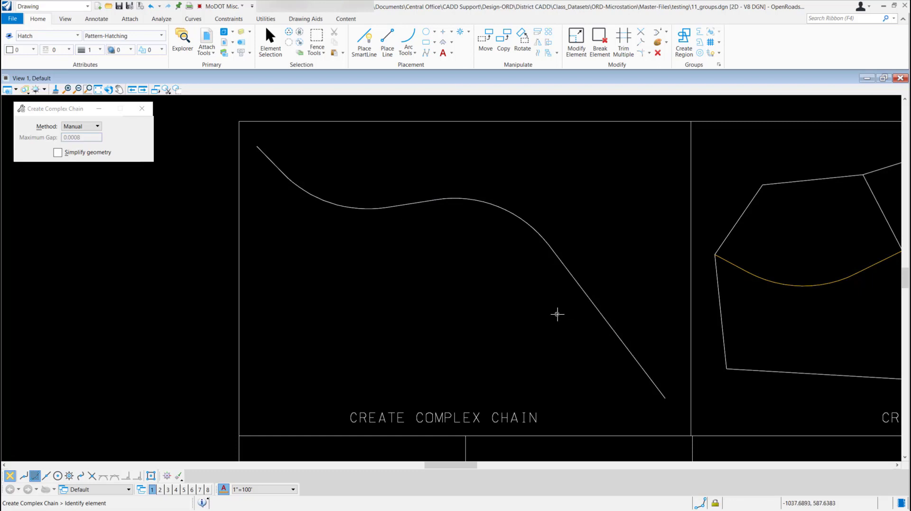
key("ctrl+z")
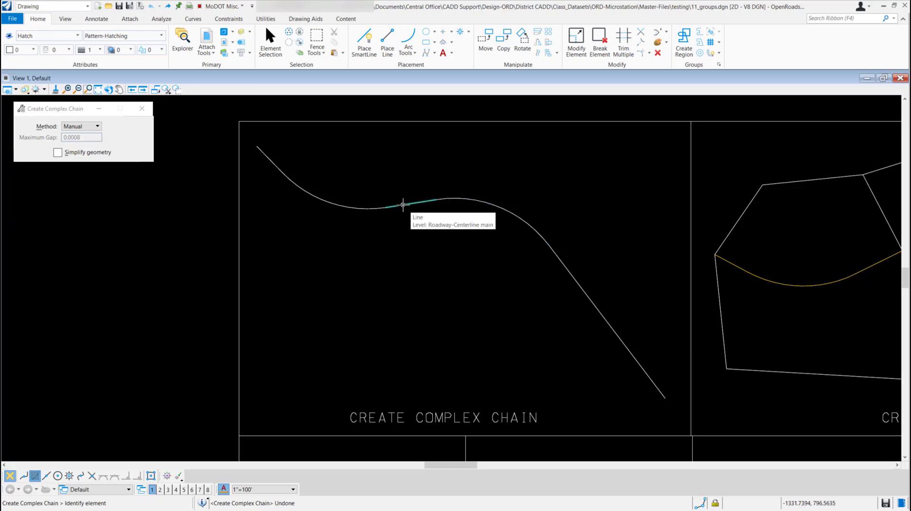
Create a complex chain with the Automatic method along the whole alignment, starting from its short upper-left line.
left_click(84, 126)
left_click(84, 138)
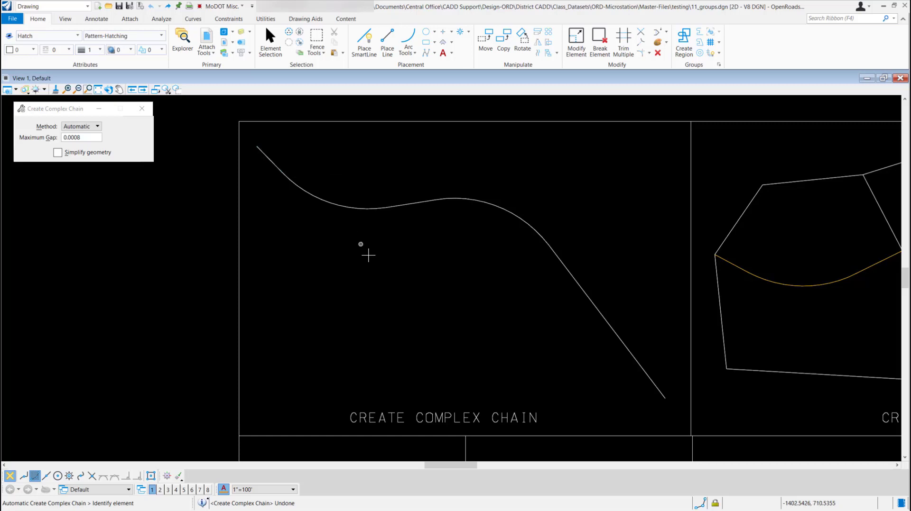
left_click(261, 151)
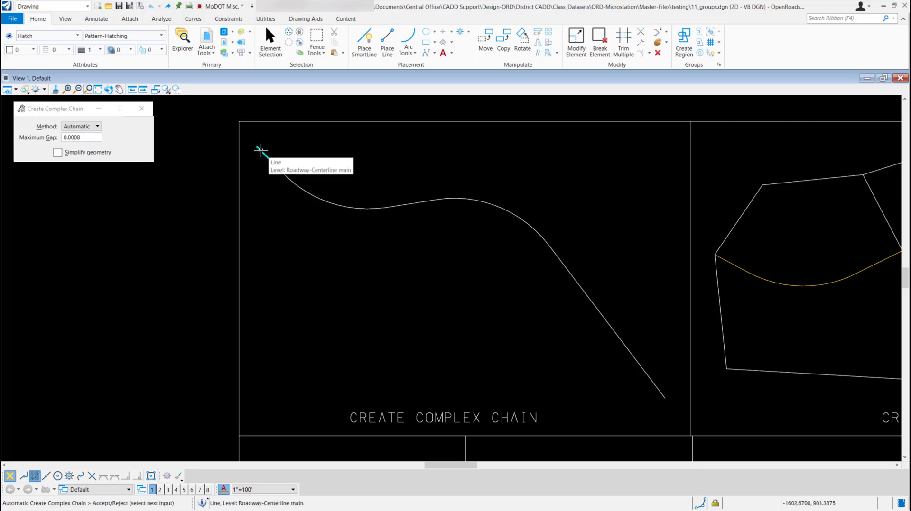
left_click(292, 195)
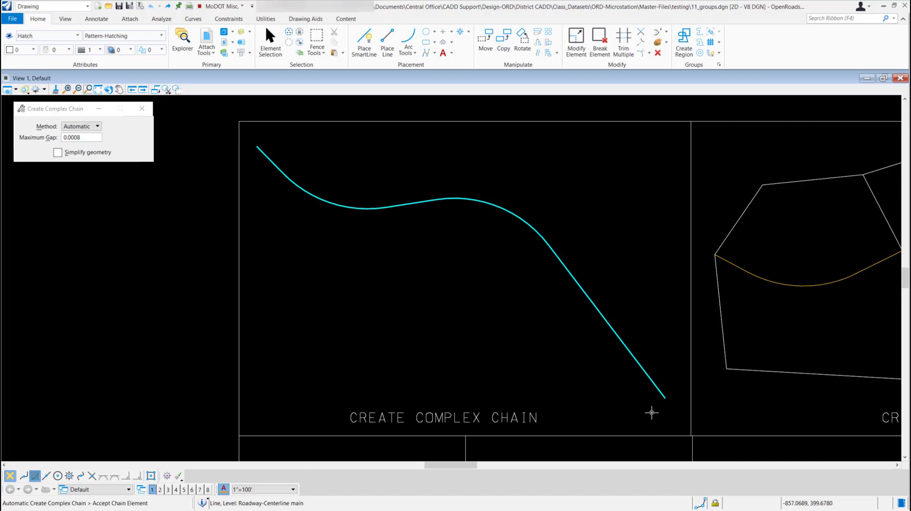
left_click(608, 378)
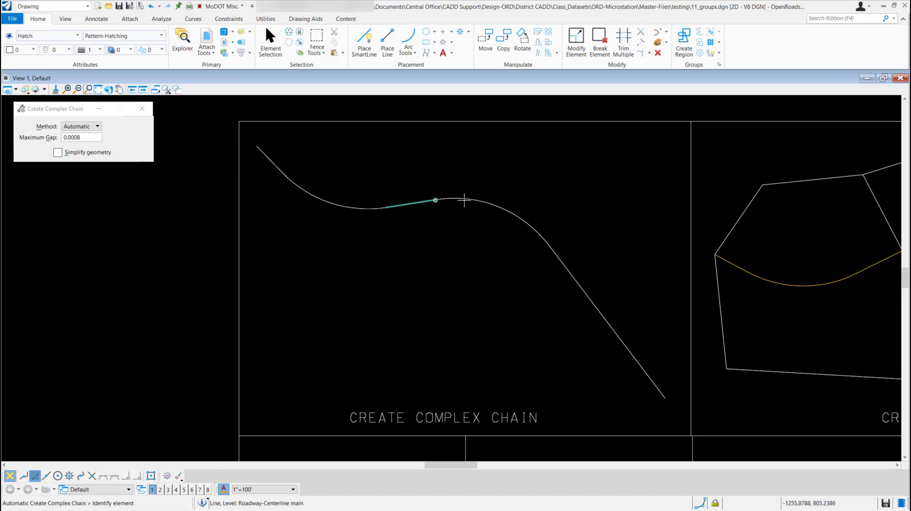
Place a SmartLine branching down and to the left from the junction of the second arc and the long straight line.
left_click(363, 41)
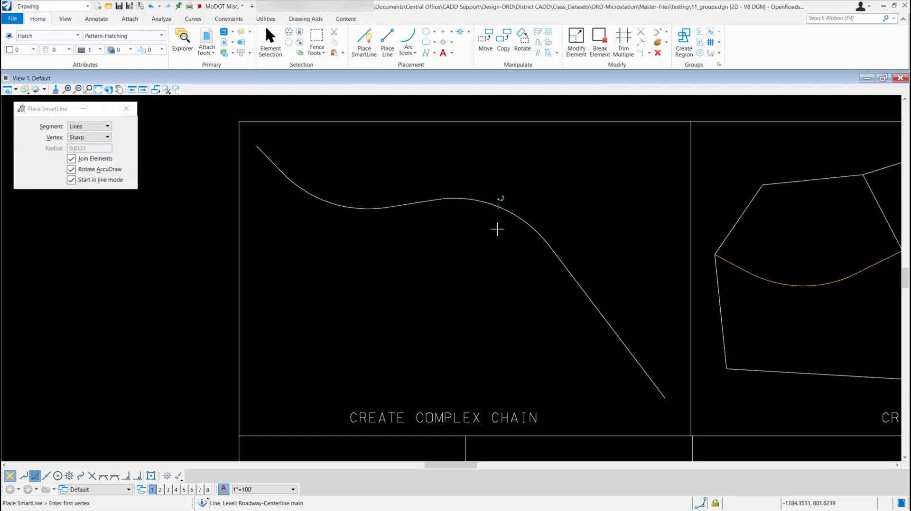
left_click(549, 246)
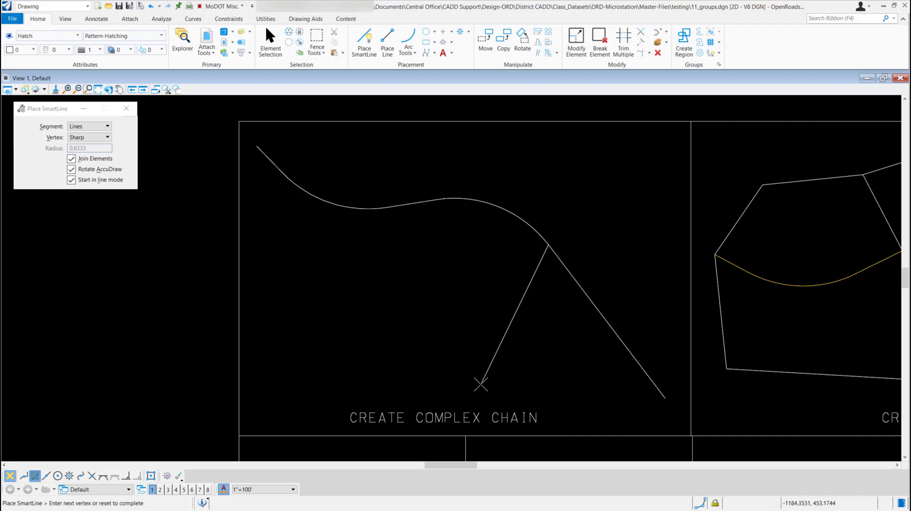
left_click(483, 385)
right_click(437, 346)
Create an automatic complex chain from the upper-left line, cycle through the fork alternatives, and accept the path along the new branch line.
left_click(704, 32)
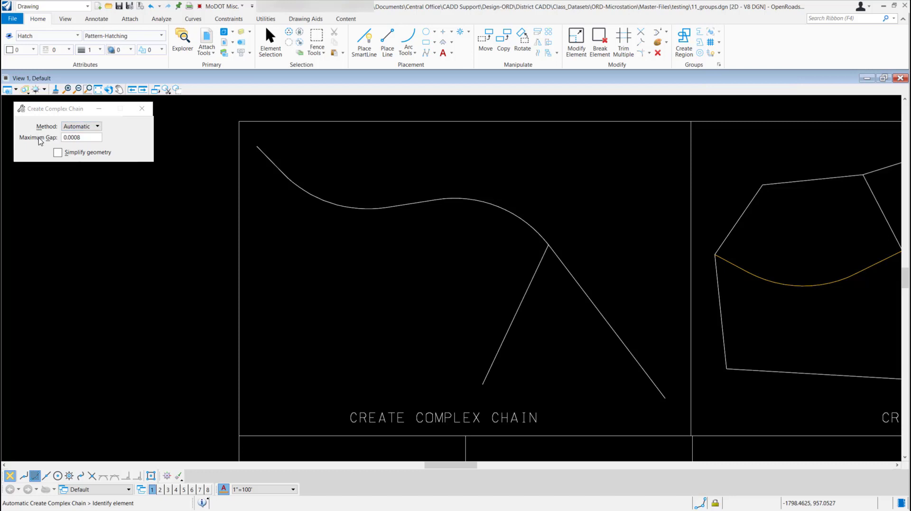
left_click(260, 150)
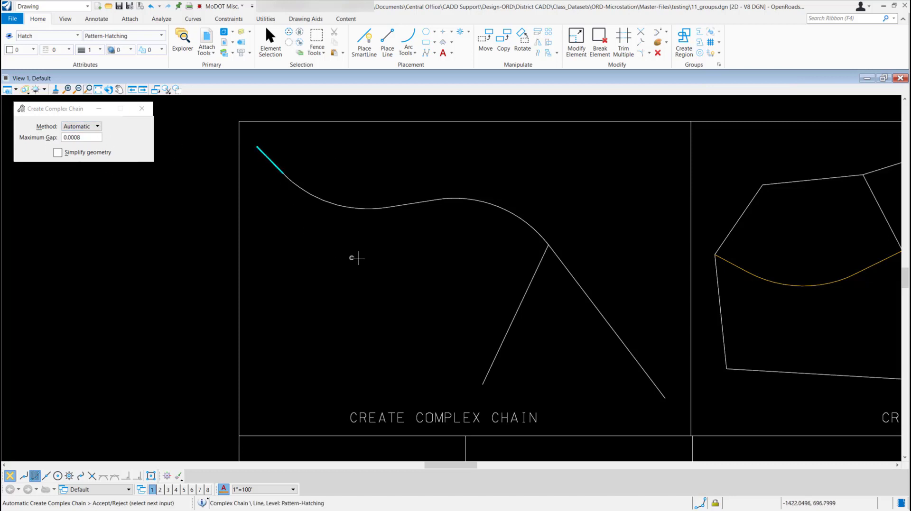
left_click(383, 254)
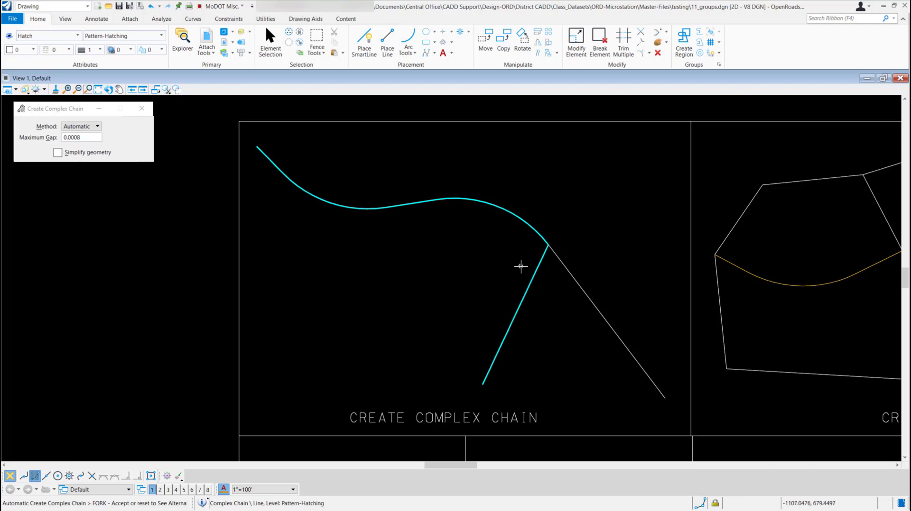
right_click(570, 318)
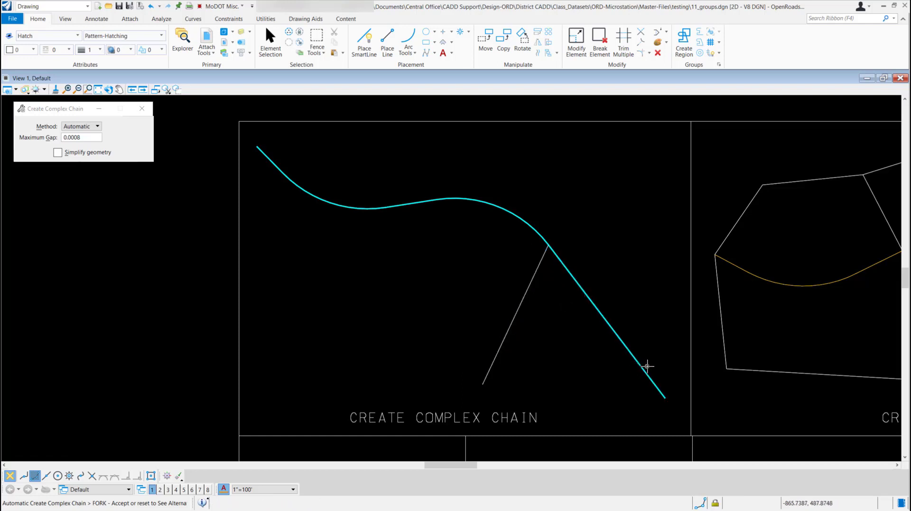
right_click(564, 328)
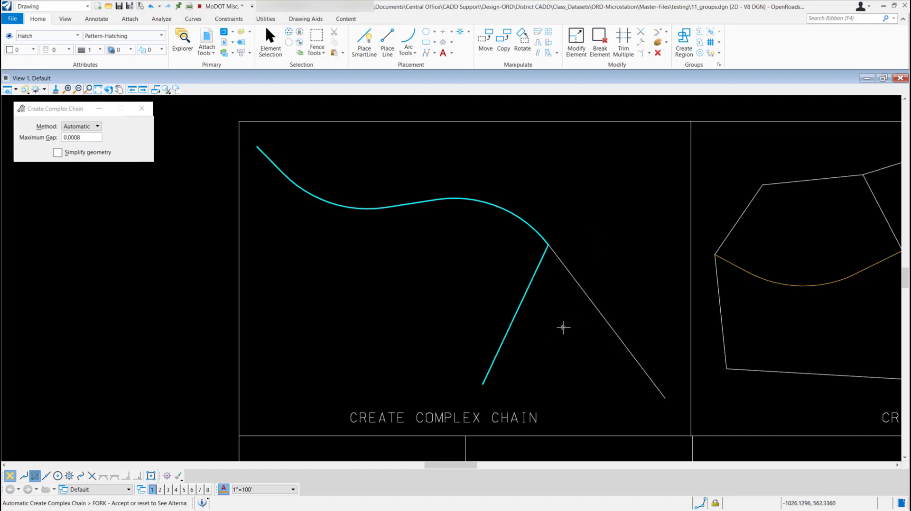
right_click(562, 326)
right_click(554, 306)
right_click(557, 309)
right_click(556, 309)
left_click(559, 297)
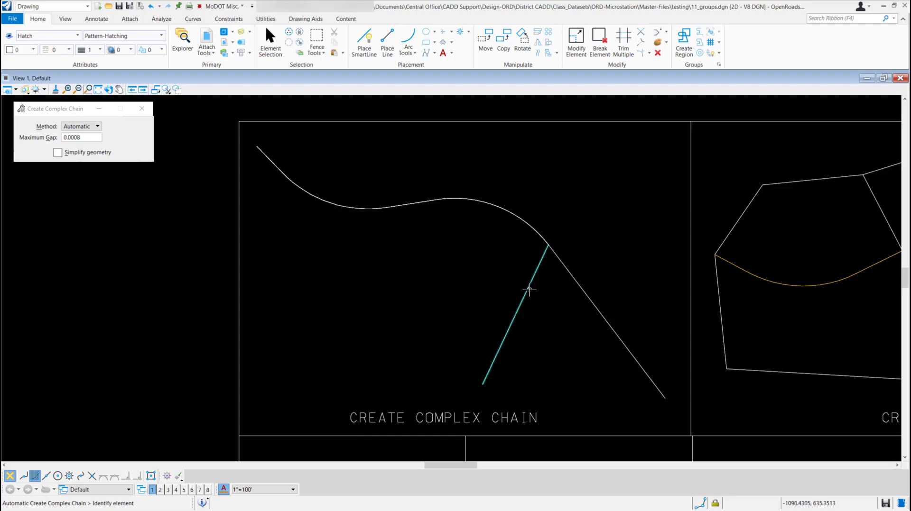
Select the branch line and the long straight line in turn to examine which elements each complex chain contains.
left_click(282, 44)
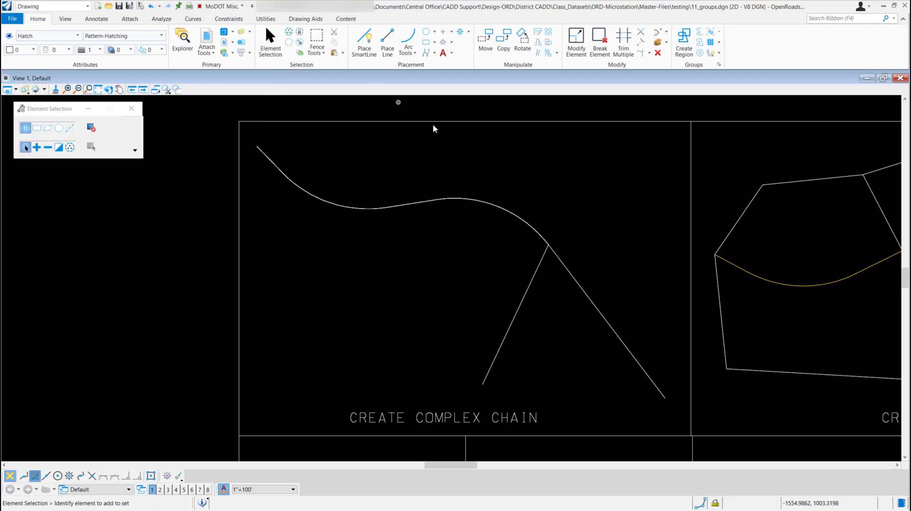
left_click(518, 313)
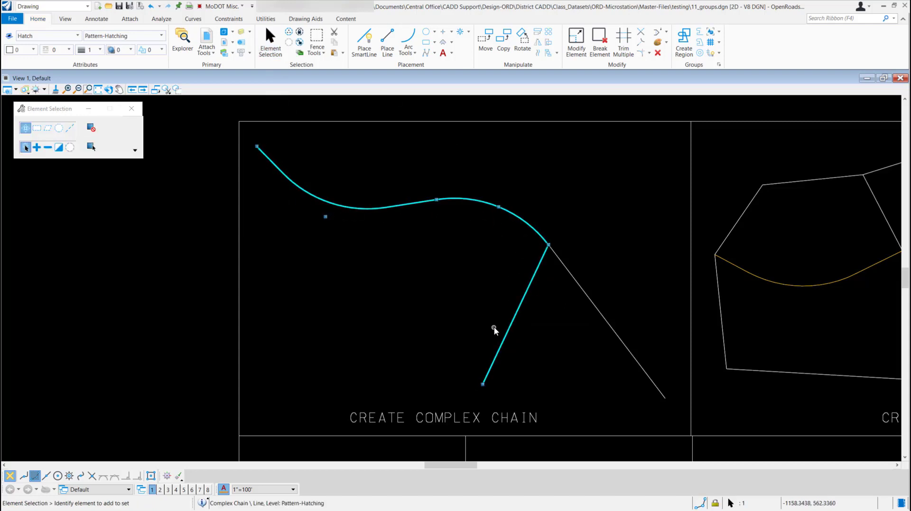
left_click(638, 365)
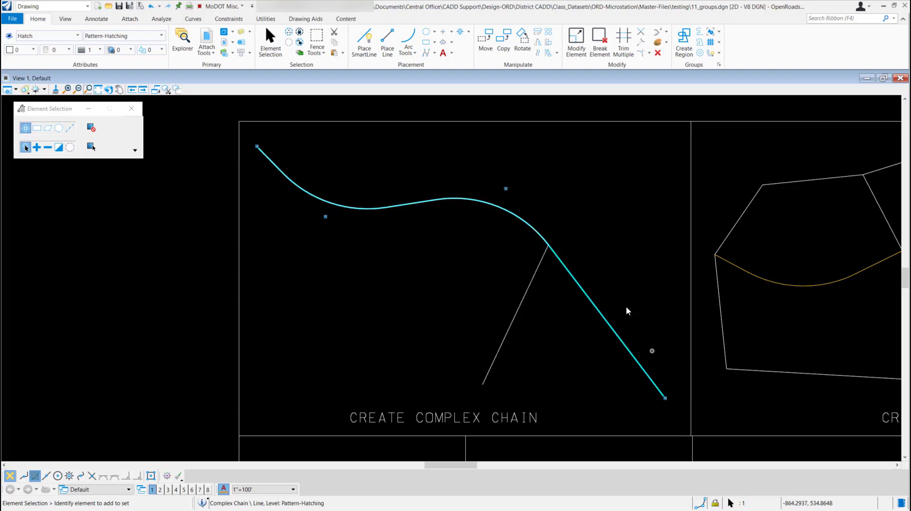